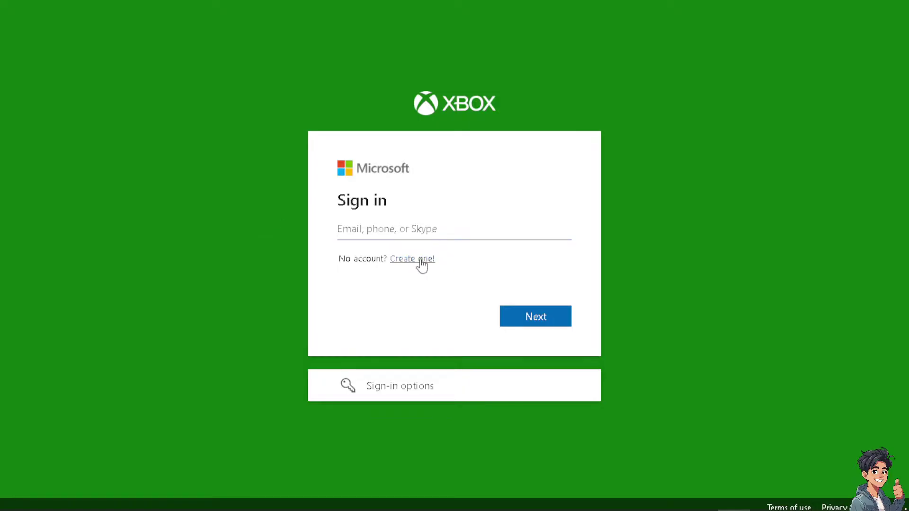
# Choose 'Create one!' on the Microsoft sign-in page to start a new Microsoft account
pyautogui.click(421, 260)
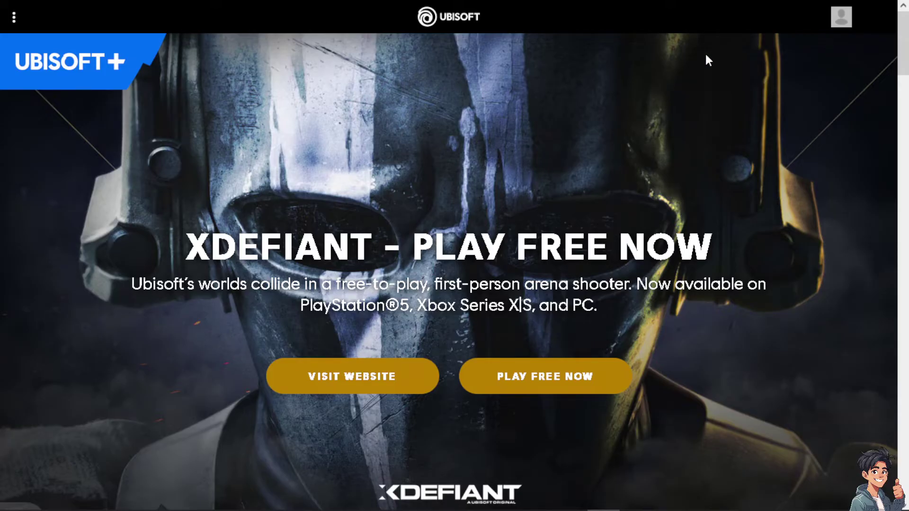
# Open the Ubisoft sign-in window from the account icon and choose Create an Account
pyautogui.click(842, 17)
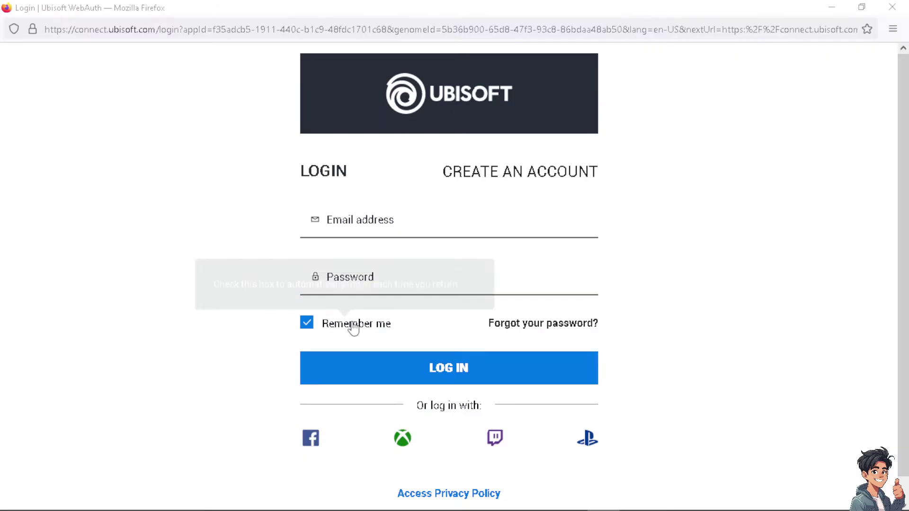
pyautogui.click(507, 175)
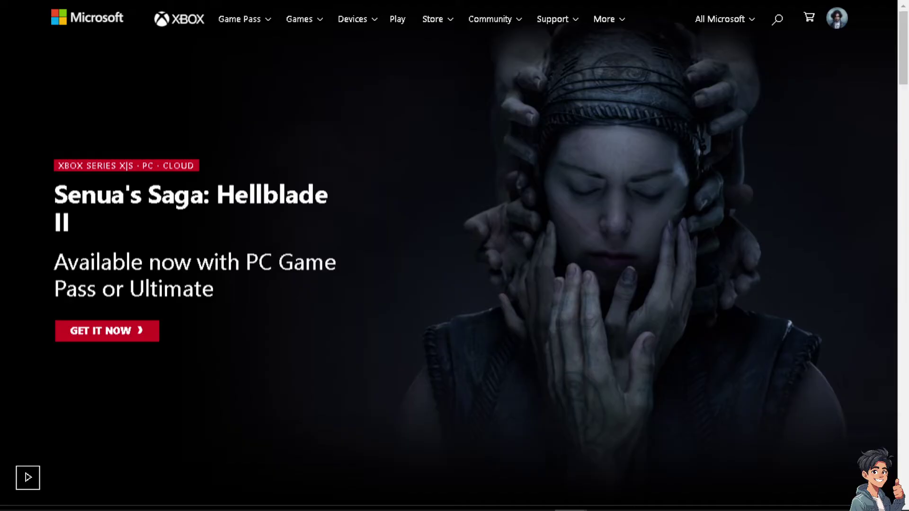
# Open the Xbox.com profile panel and highlight the signed-in account's email address
pyautogui.click(834, 21)
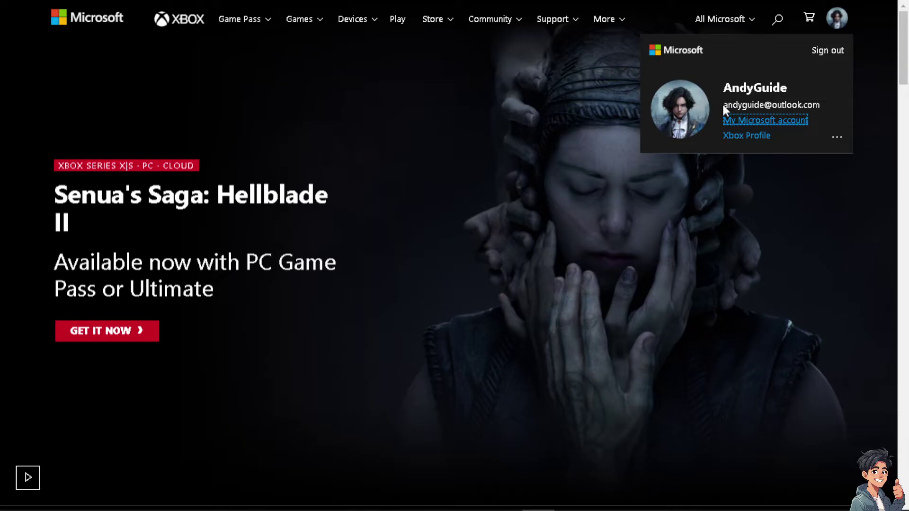
pyautogui.moveTo(722, 106); pyautogui.dragTo(823, 105)
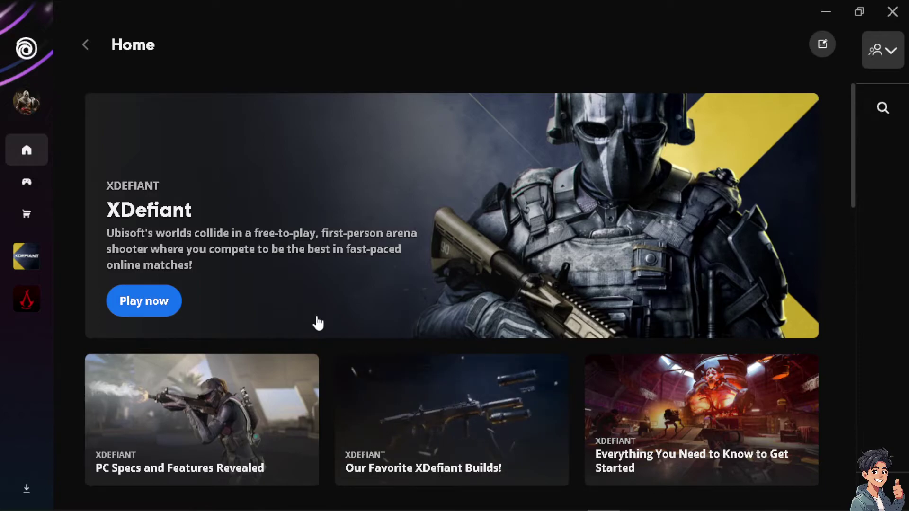
pyautogui.scroll(-2, 318, 324)
pyautogui.scroll(2, 318, 323)
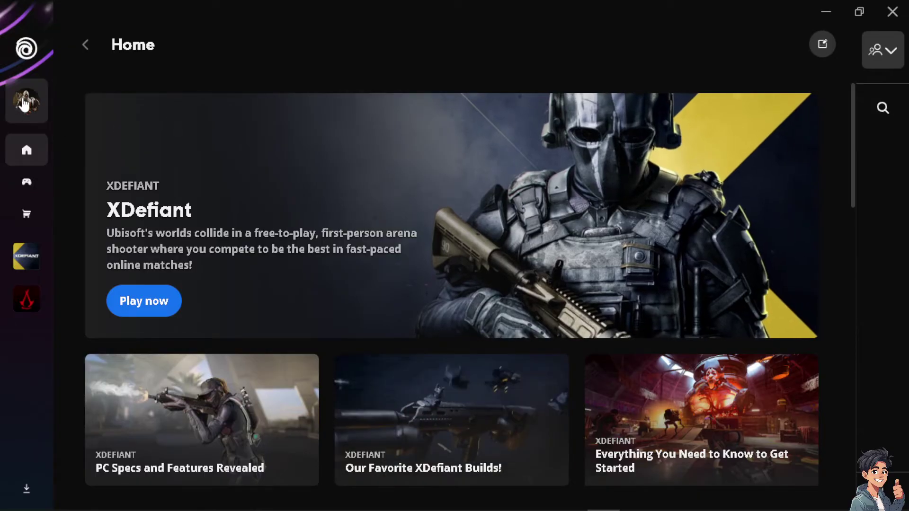
# Open My profile from the Ubisoft Connect avatar menu and view its About tab
pyautogui.click(26, 102)
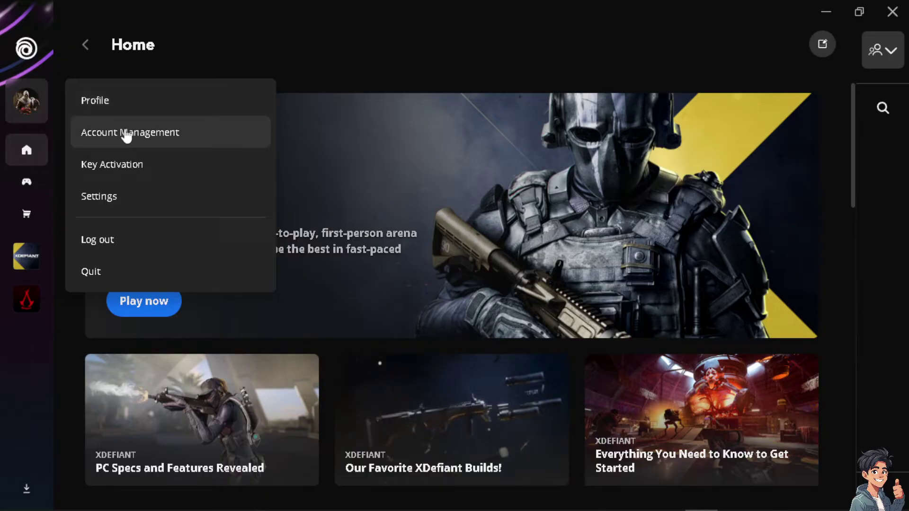
pyautogui.click(96, 100)
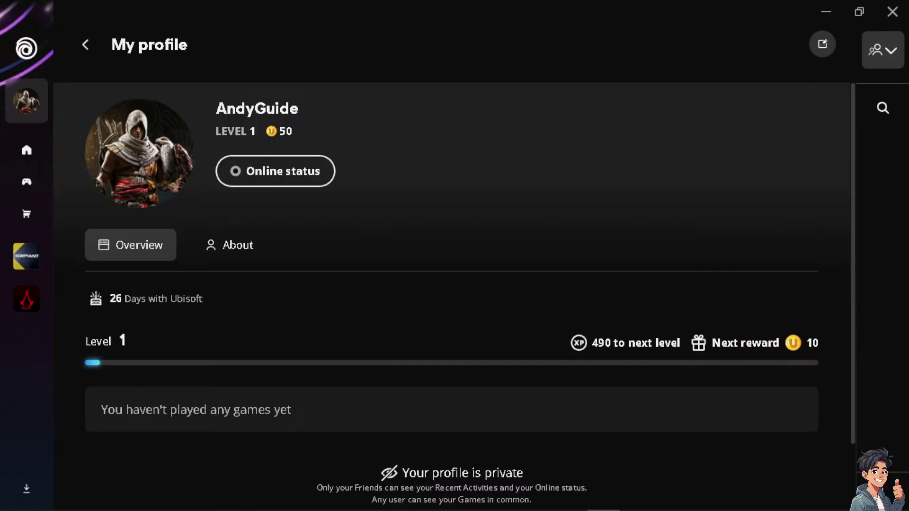
pyautogui.click(235, 245)
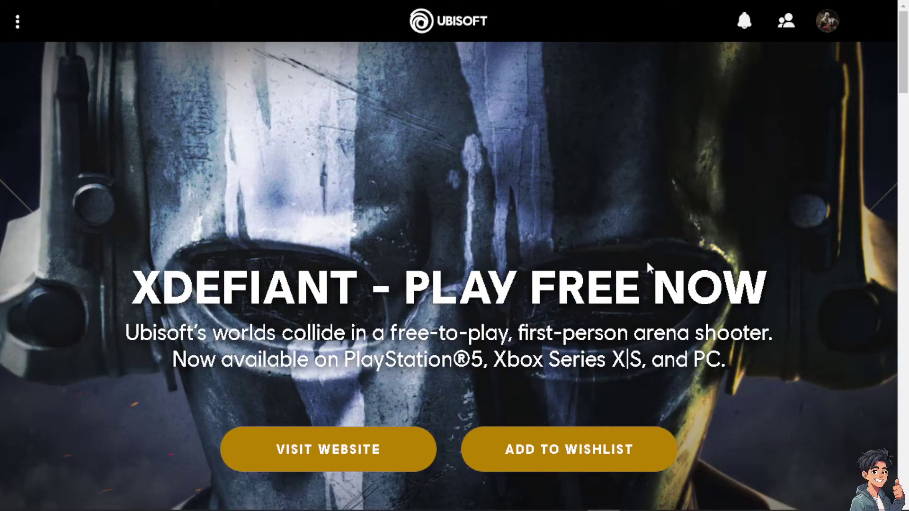
# Go to Account Management from the avatar menu and open the Account information card
pyautogui.click(827, 30)
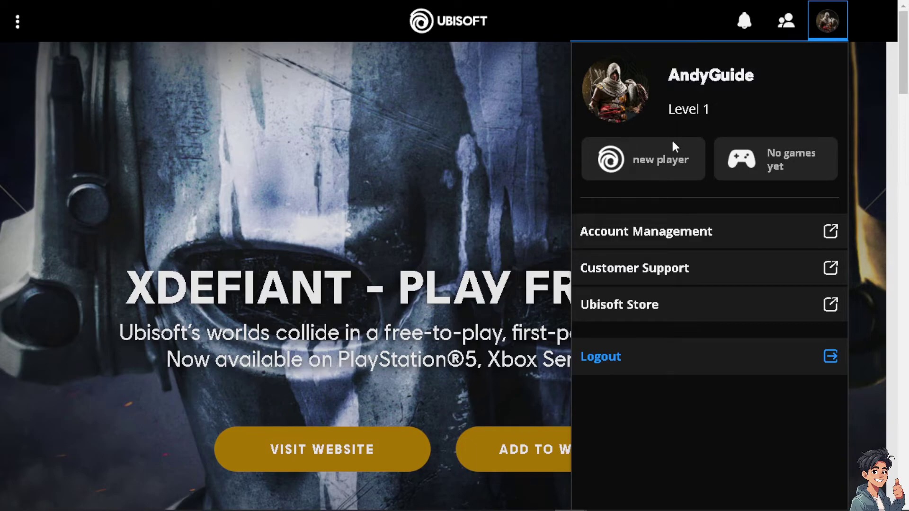
pyautogui.click(644, 235)
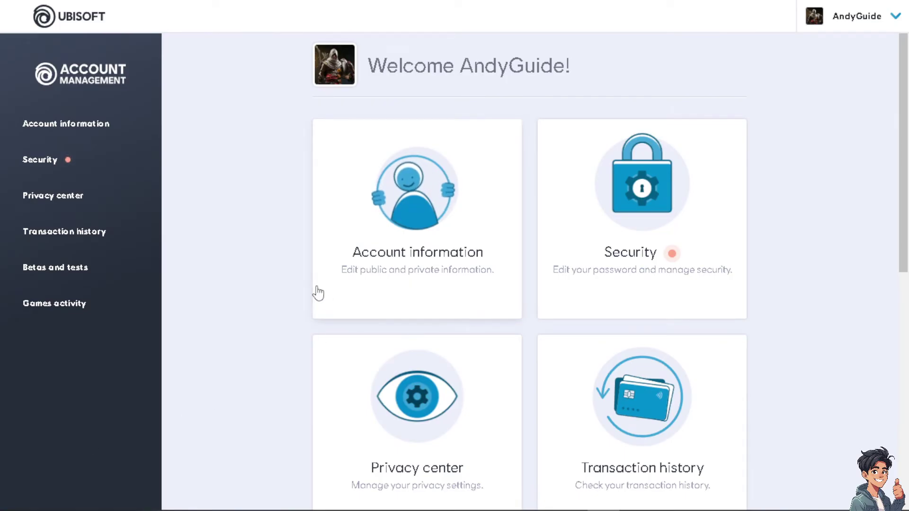
pyautogui.scroll(-3, 466, 418)
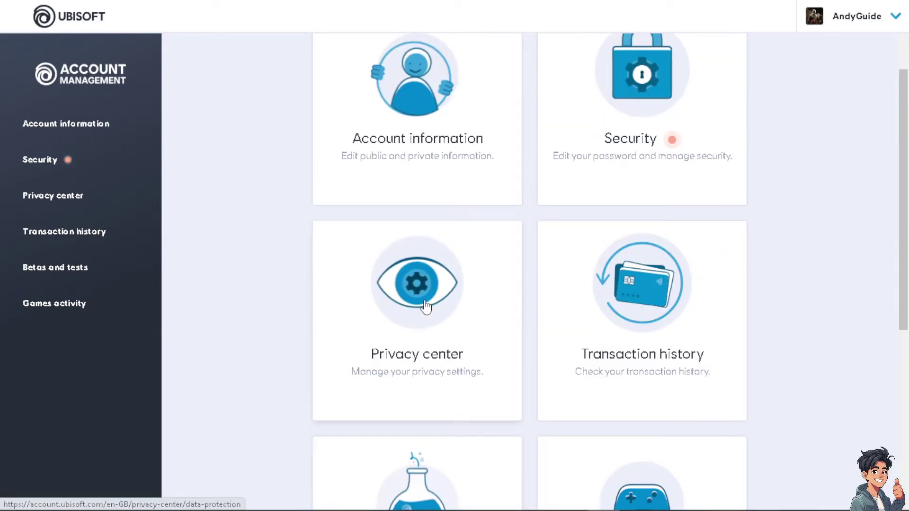
pyautogui.scroll(3, 465, 417)
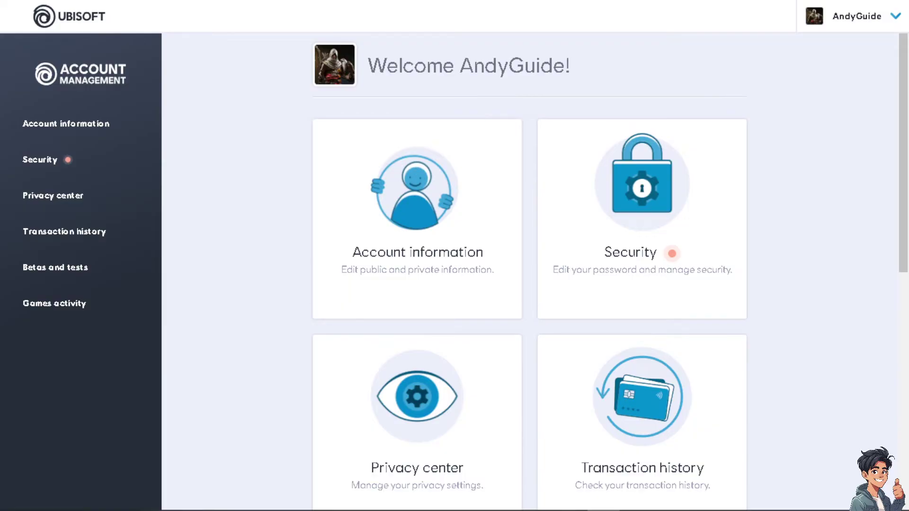
pyautogui.click(417, 214)
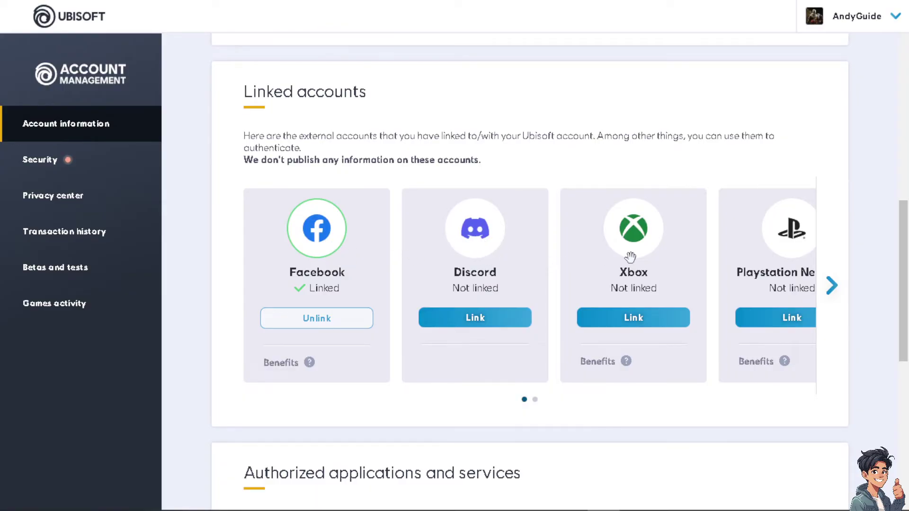
# Choose Link under Xbox and continue past the 'Link your Xbox account' notice
pyautogui.click(633, 319)
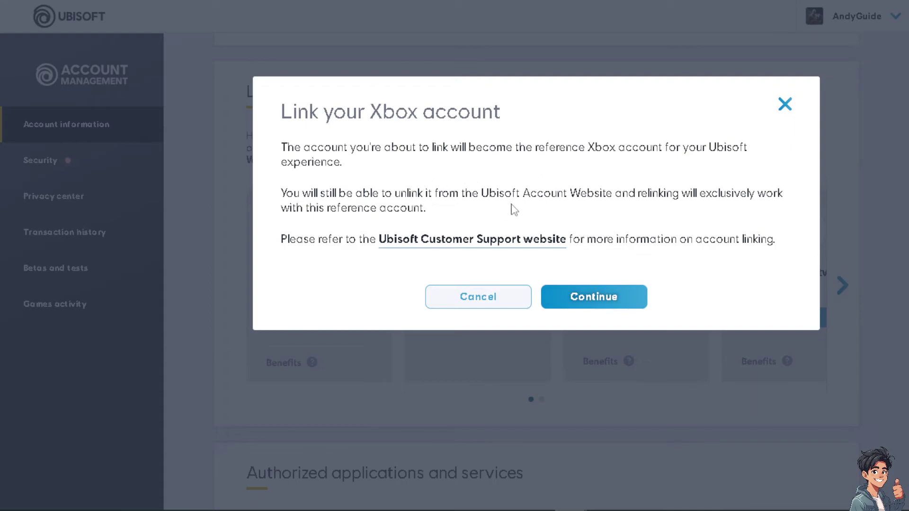
pyautogui.click(594, 298)
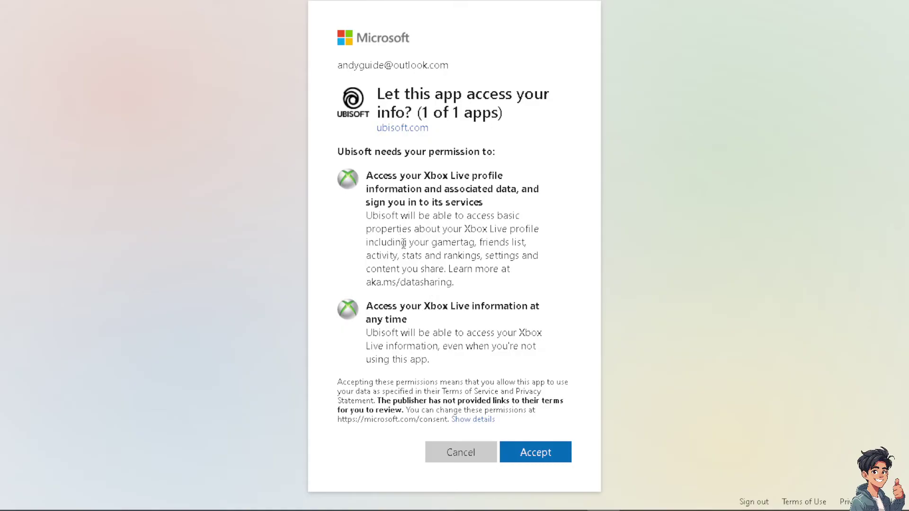
# Accept Ubisoft's Xbox Live access request and confirm on the 'Link your account' page
pyautogui.click(536, 452)
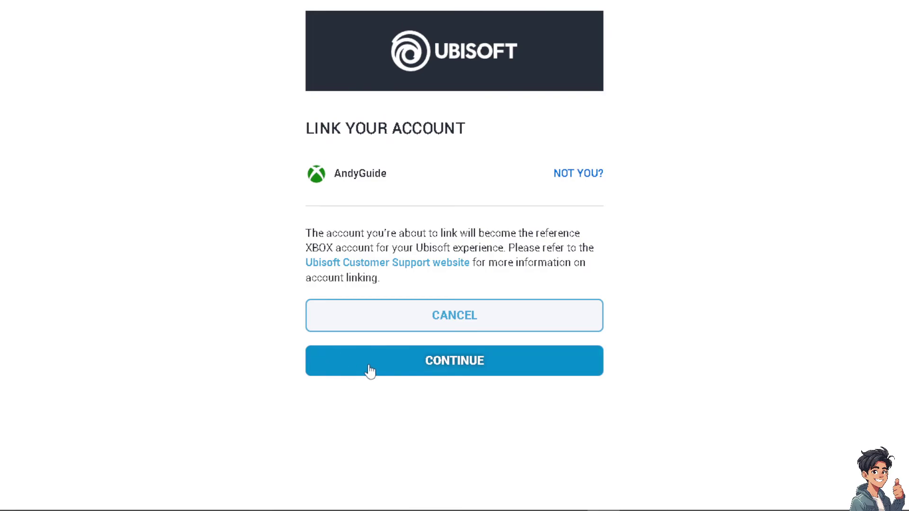
pyautogui.click(381, 360)
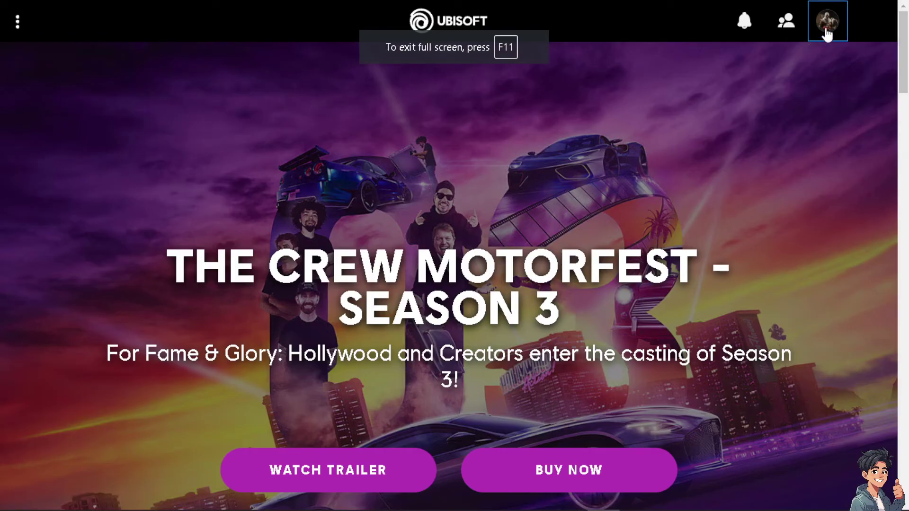
# Go to Customer Support, open Contact Us, and pick Information and Troubleshooting
pyautogui.click(670, 269)
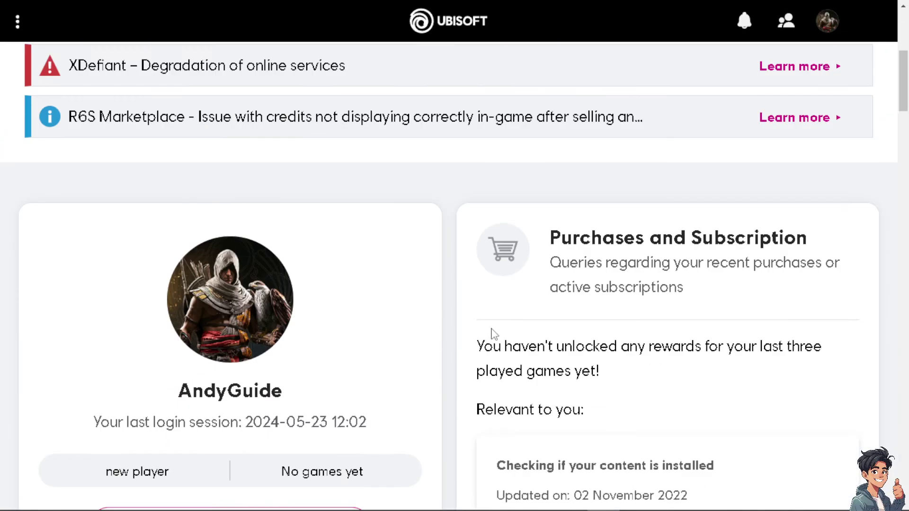
pyautogui.scroll(-4, 475, 321)
pyautogui.scroll(-3, 475, 321)
pyautogui.scroll(-3, 474, 320)
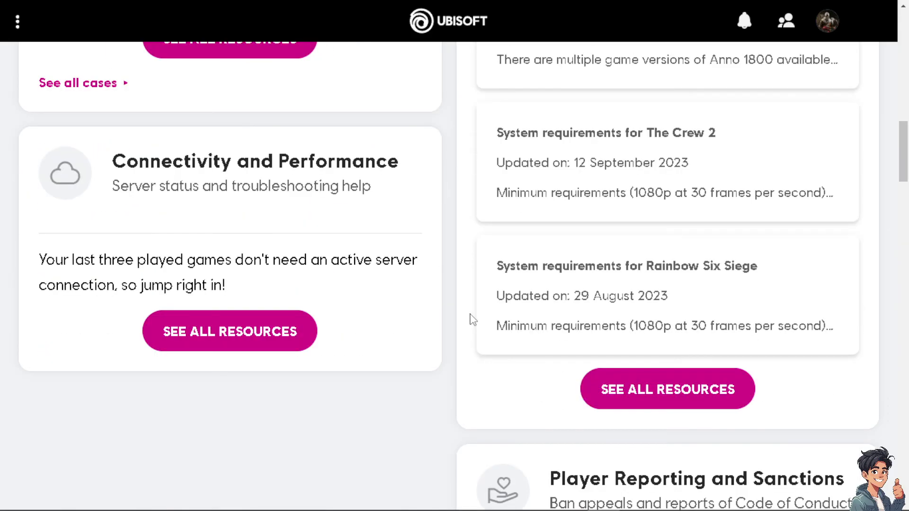
pyautogui.scroll(-4, 473, 320)
pyautogui.scroll(-2, 473, 321)
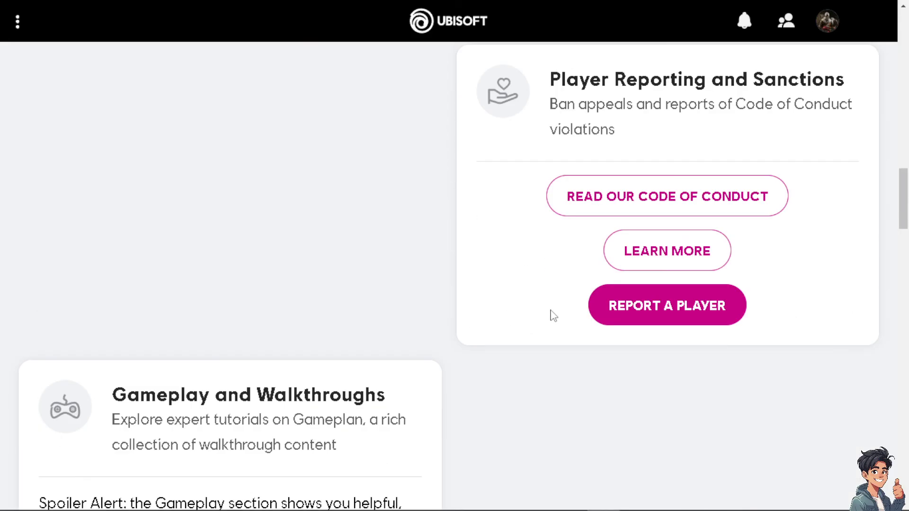
pyautogui.scroll(-3, 554, 315)
pyautogui.scroll(-3, 490, 285)
pyautogui.scroll(-3, 399, 298)
pyautogui.scroll(-3, 395, 300)
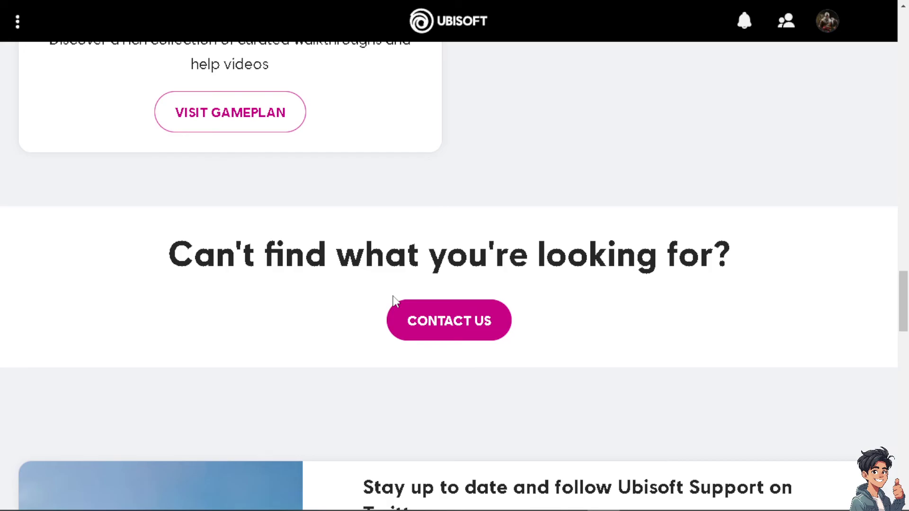
pyautogui.click(435, 330)
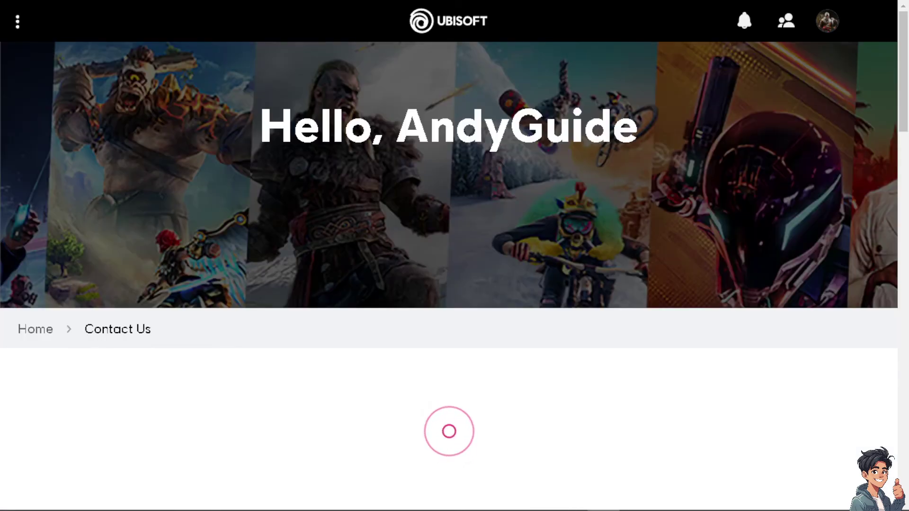
pyautogui.scroll(-5, 423, 380)
pyautogui.scroll(-3, 414, 364)
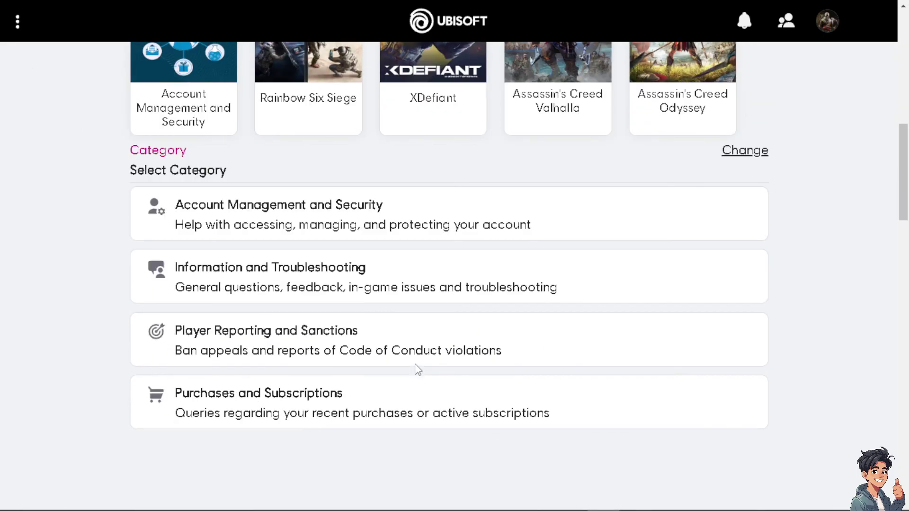
pyautogui.scroll(-4, 415, 364)
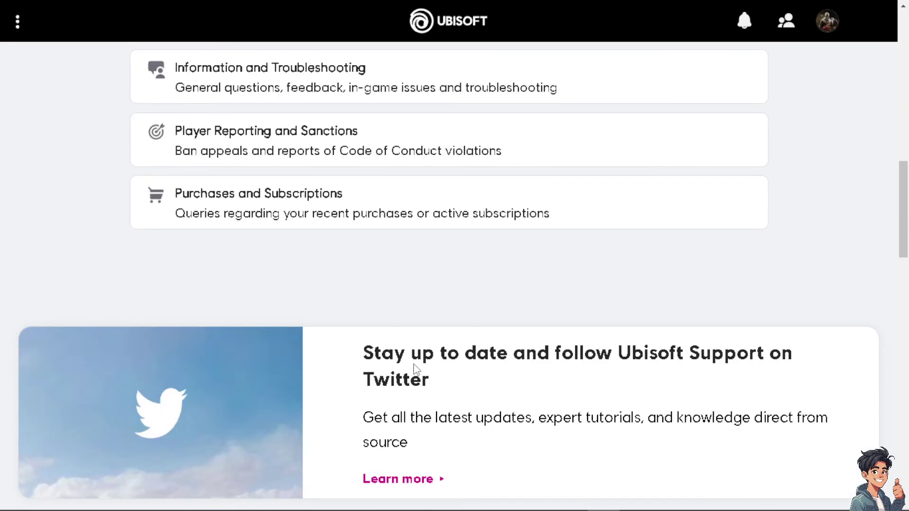
pyautogui.scroll(-1, 415, 367)
pyautogui.scroll(4, 418, 331)
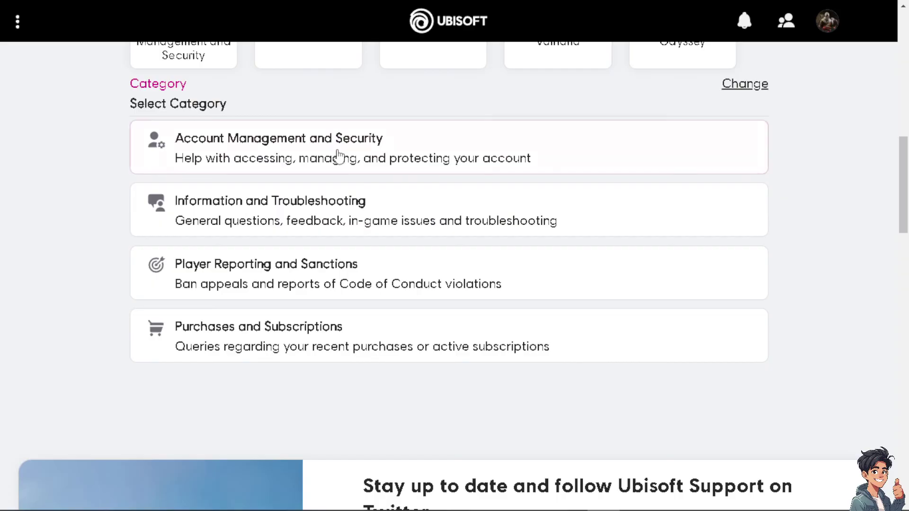
pyautogui.click(294, 217)
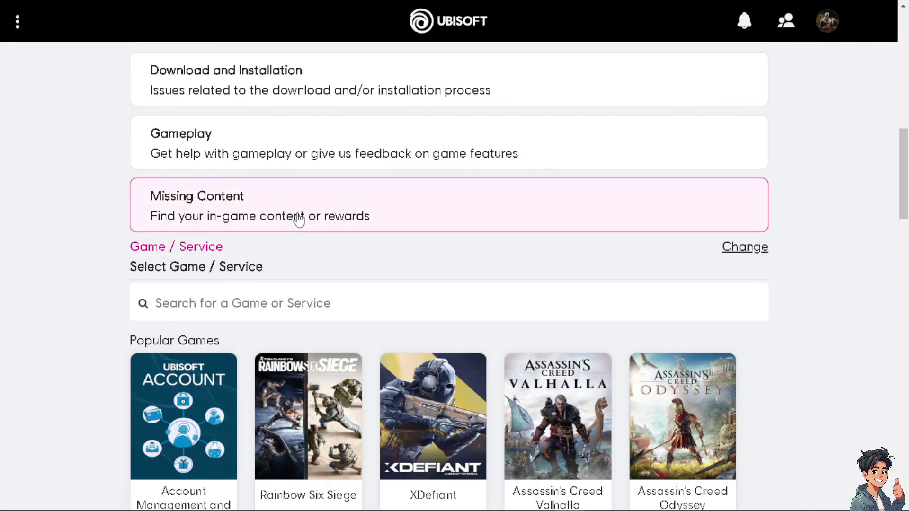
pyautogui.scroll(-3, 397, 267)
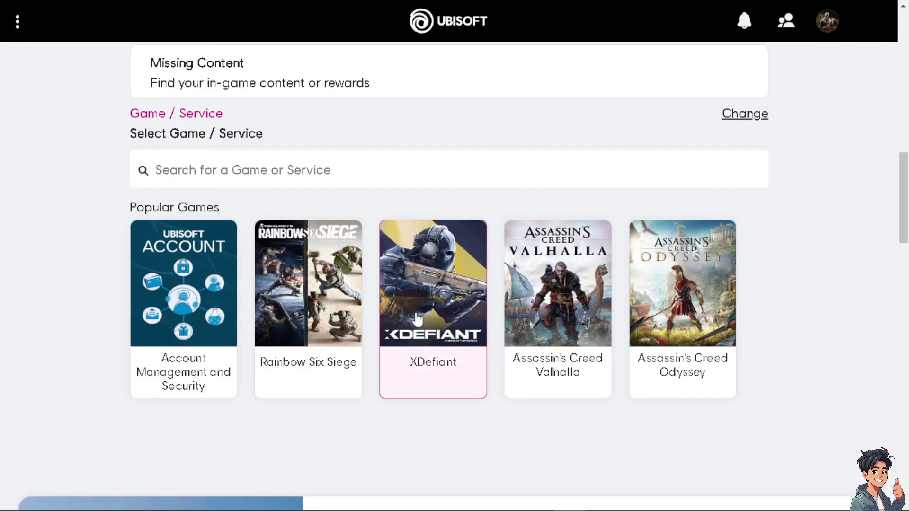
pyautogui.scroll(-3, 405, 298)
pyautogui.scroll(-4, 416, 325)
pyautogui.scroll(-3, 416, 324)
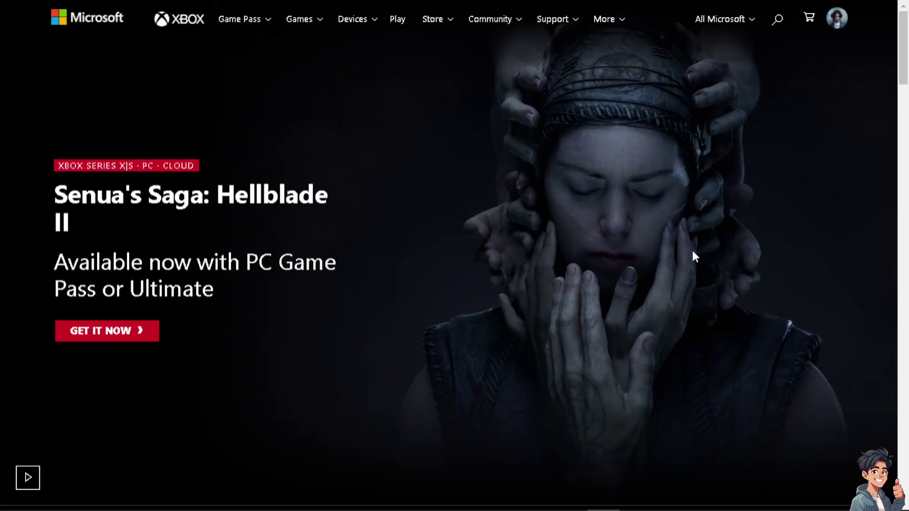
pyautogui.scroll(-5, 722, 258)
pyautogui.scroll(-5, 722, 257)
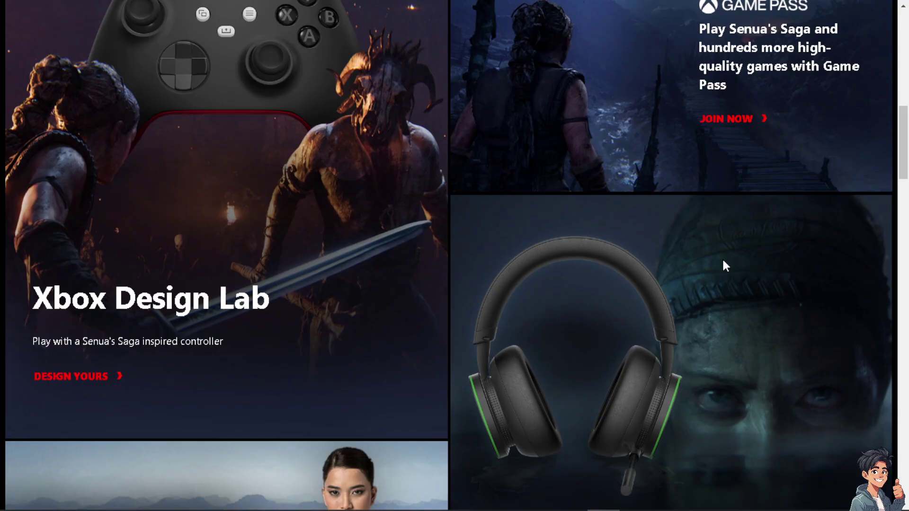
pyautogui.scroll(-5, 471, 272)
pyautogui.scroll(-6, 473, 284)
pyautogui.scroll(-5, 473, 284)
pyautogui.scroll(-5, 427, 292)
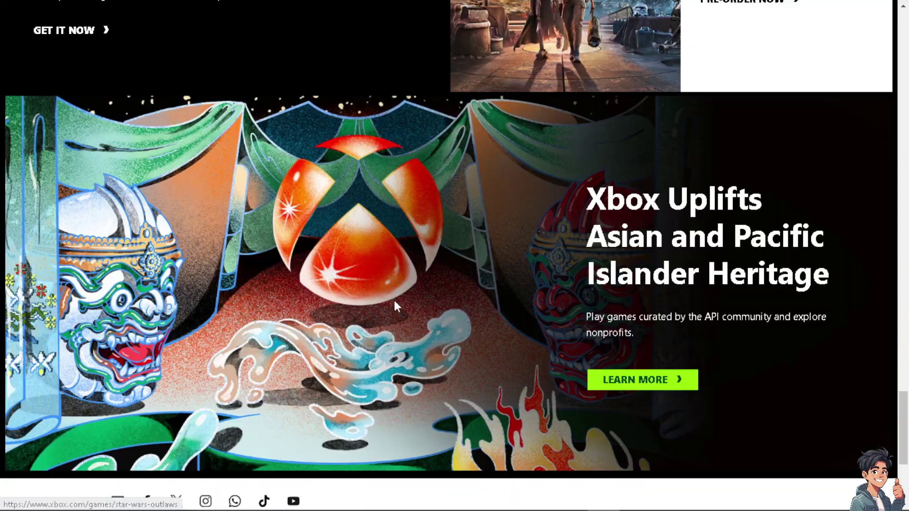
pyautogui.scroll(-4, 393, 298)
# Follow the Xbox Support link under Resources in the Xbox.com footer
pyautogui.click(212, 355)
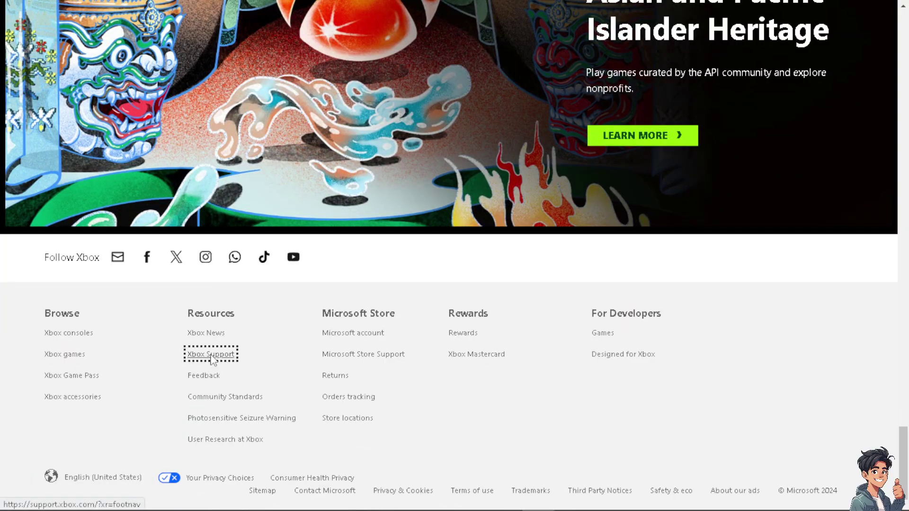